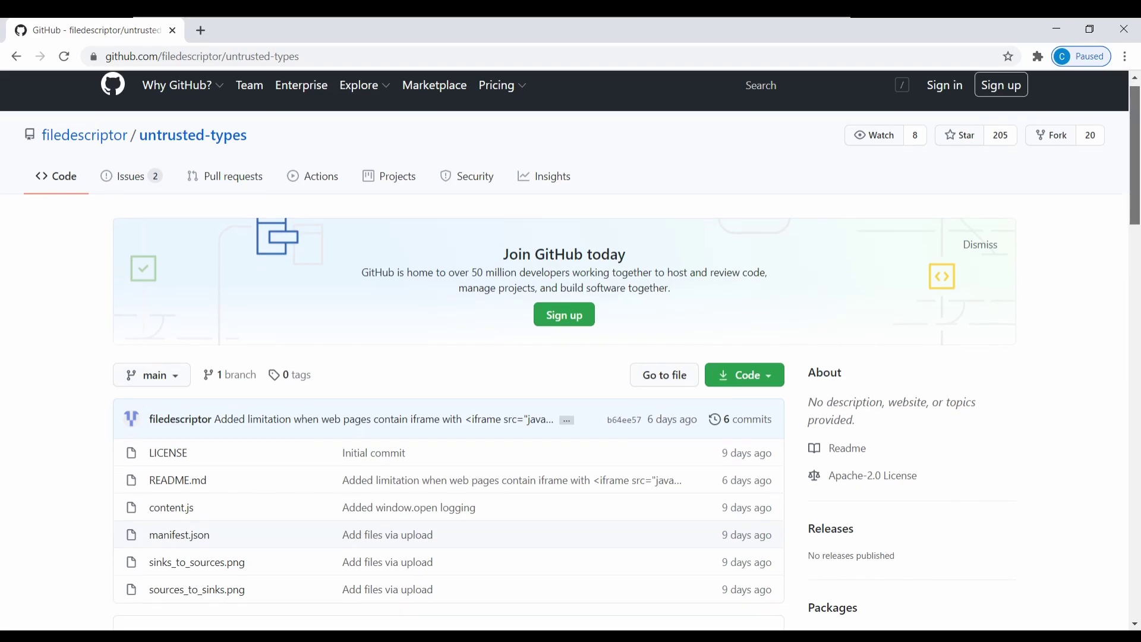
{"action": "scroll", "coordinate": [570, 349], "scroll_direction": "down", "scroll_amount": 1}
{"action": "scroll", "coordinate": [570, 350], "scroll_direction": "down", "scroll_amount": 1}
{"action": "scroll", "coordinate": [571, 350], "scroll_direction": "down", "scroll_amount": 1}
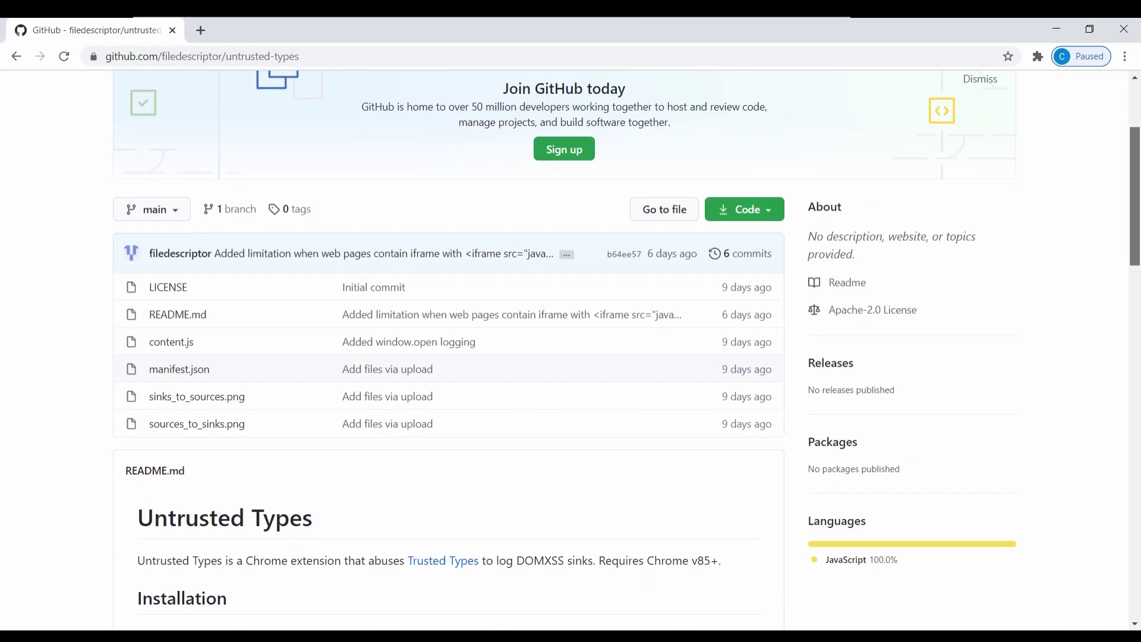
{"action": "scroll", "coordinate": [570, 349], "scroll_direction": "down", "scroll_amount": 1}
{"action": "scroll", "coordinate": [571, 349], "scroll_direction": "down", "scroll_amount": 1}
{"action": "scroll", "coordinate": [571, 349], "scroll_direction": "down", "scroll_amount": 1}
{"action": "scroll", "coordinate": [571, 350], "scroll_direction": "down", "scroll_amount": 1}
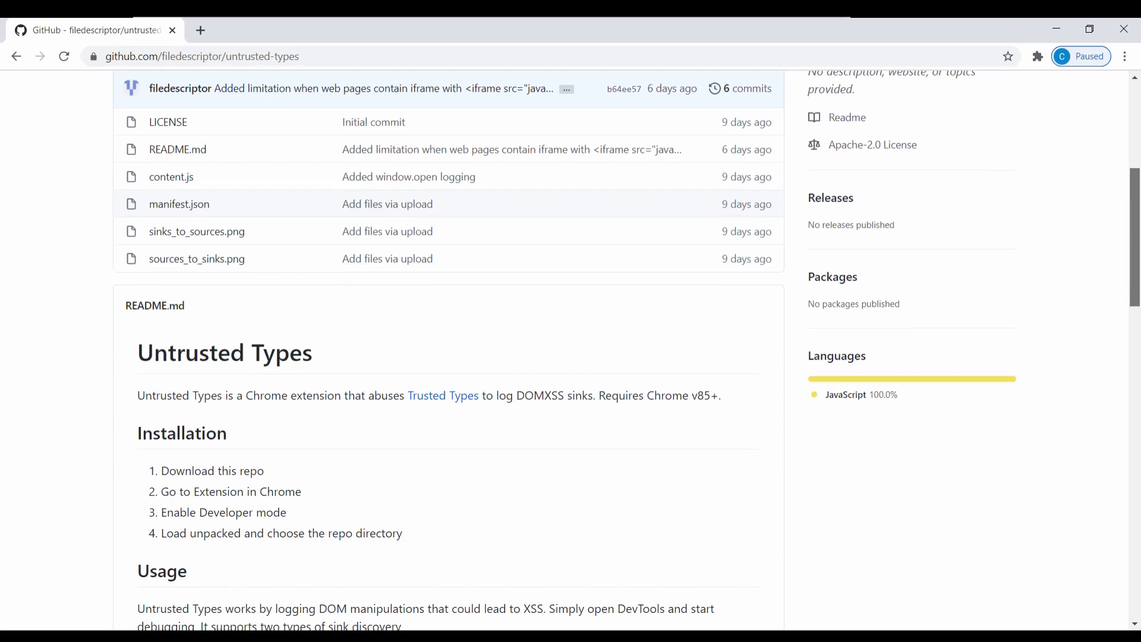
{"action": "scroll", "coordinate": [571, 350], "scroll_direction": "down", "scroll_amount": 1}
{"action": "scroll", "coordinate": [571, 350], "scroll_direction": "down", "scroll_amount": 1}
{"action": "scroll", "coordinate": [570, 350], "scroll_direction": "down", "scroll_amount": 1}
{"action": "scroll", "coordinate": [571, 350], "scroll_direction": "down", "scroll_amount": 1}
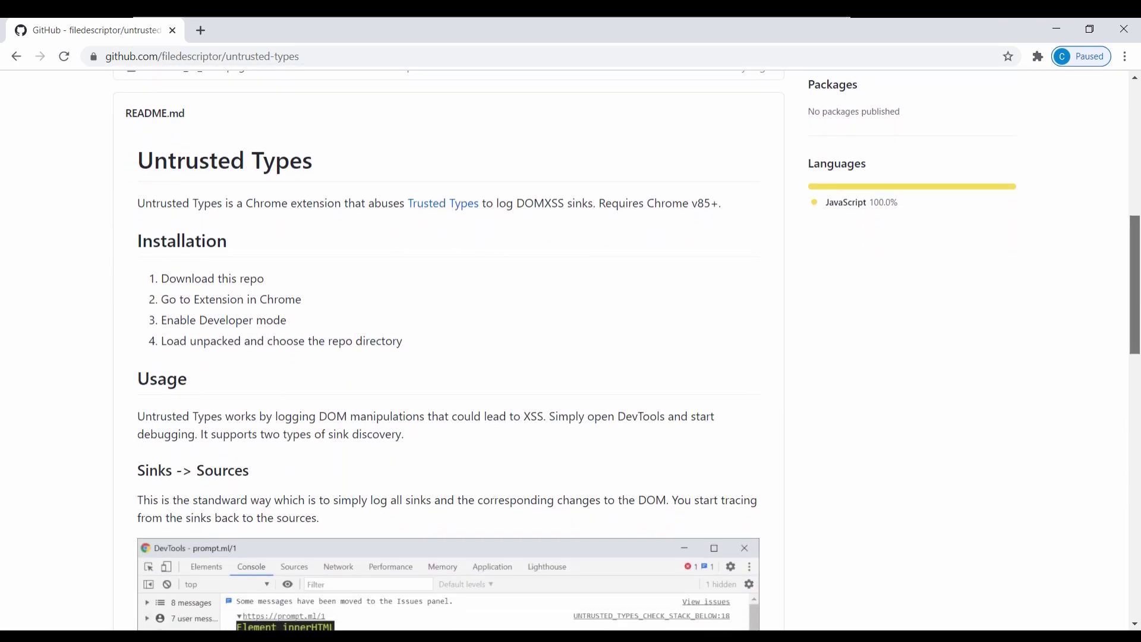
{"action": "scroll", "coordinate": [570, 349], "scroll_direction": "down", "scroll_amount": 1}
{"action": "scroll", "coordinate": [571, 350], "scroll_direction": "down", "scroll_amount": 1}
{"action": "scroll", "coordinate": [571, 350], "scroll_direction": "down", "scroll_amount": 1}
{"action": "scroll", "coordinate": [570, 350], "scroll_direction": "down", "scroll_amount": 1}
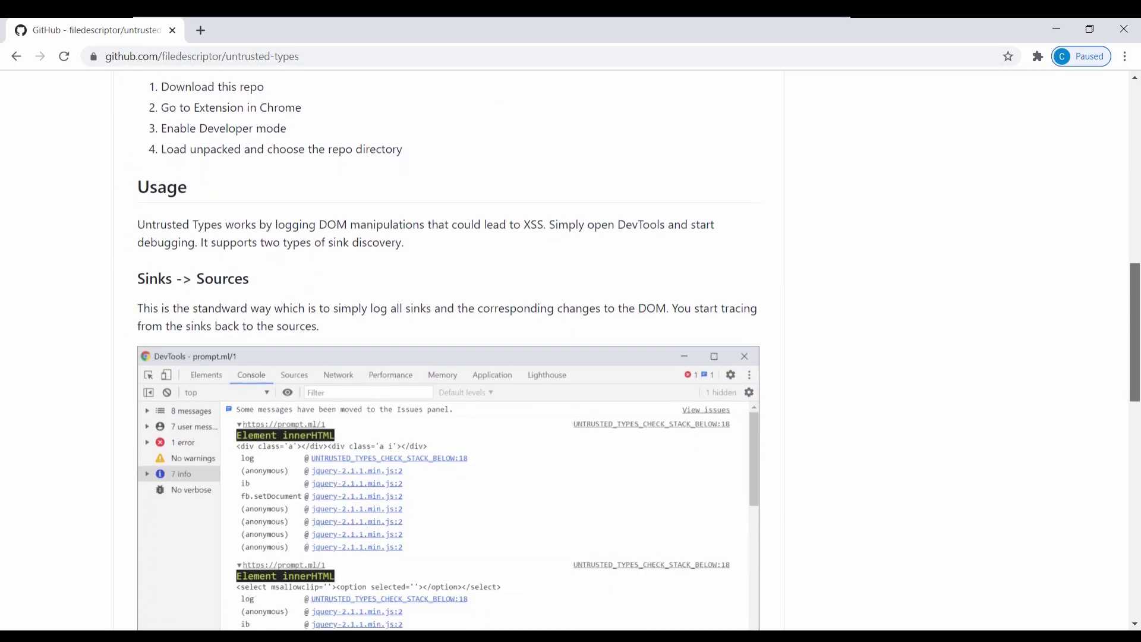
{"action": "scroll", "coordinate": [570, 350], "scroll_direction": "down", "scroll_amount": 1}
{"action": "scroll", "coordinate": [571, 349], "scroll_direction": "down", "scroll_amount": 1}
{"action": "scroll", "coordinate": [570, 350], "scroll_direction": "down", "scroll_amount": 1}
{"action": "scroll", "coordinate": [571, 349], "scroll_direction": "down", "scroll_amount": 1}
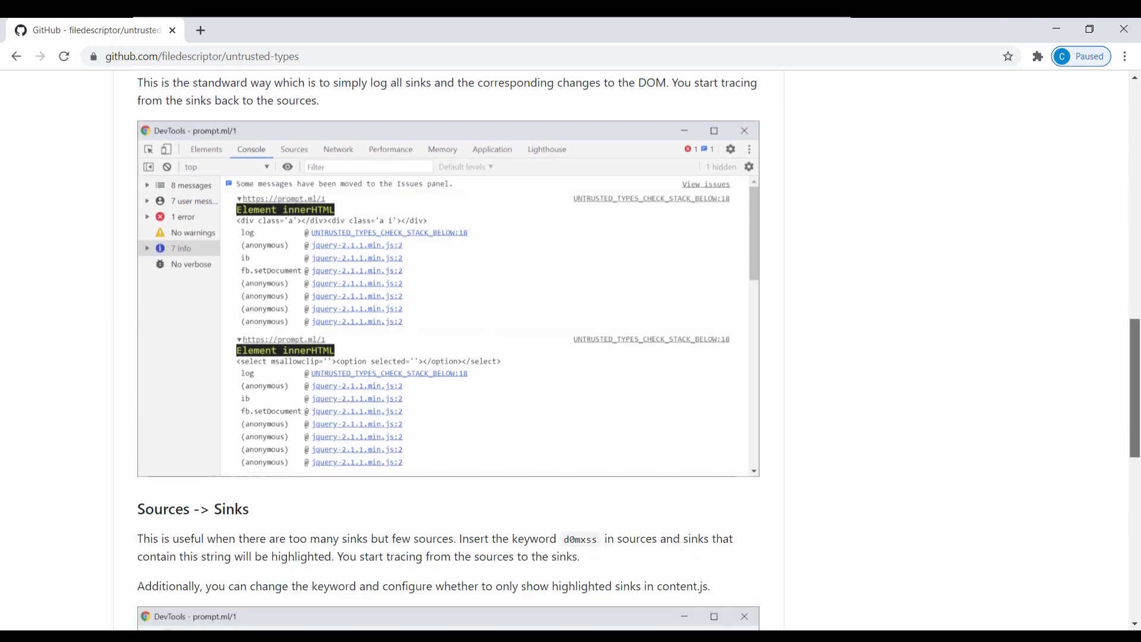
{"action": "scroll", "coordinate": [571, 350], "scroll_direction": "down", "scroll_amount": 1}
{"action": "scroll", "coordinate": [570, 349], "scroll_direction": "down", "scroll_amount": 1}
{"action": "scroll", "coordinate": [571, 350], "scroll_direction": "down", "scroll_amount": 1}
{"action": "scroll", "coordinate": [570, 350], "scroll_direction": "down", "scroll_amount": 1}
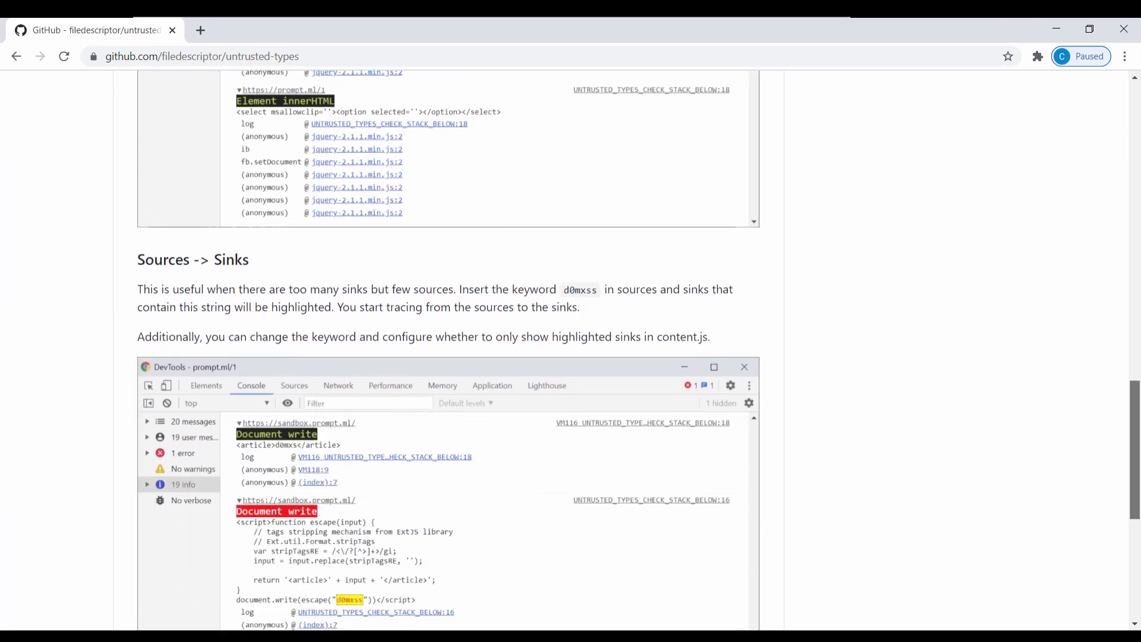
{"action": "scroll", "coordinate": [571, 349], "scroll_direction": "down", "scroll_amount": 1}
{"action": "scroll", "coordinate": [571, 350], "scroll_direction": "down", "scroll_amount": 1}
{"action": "scroll", "coordinate": [571, 350], "scroll_direction": "down", "scroll_amount": 1}
{"action": "scroll", "coordinate": [571, 350], "scroll_direction": "down", "scroll_amount": 1}
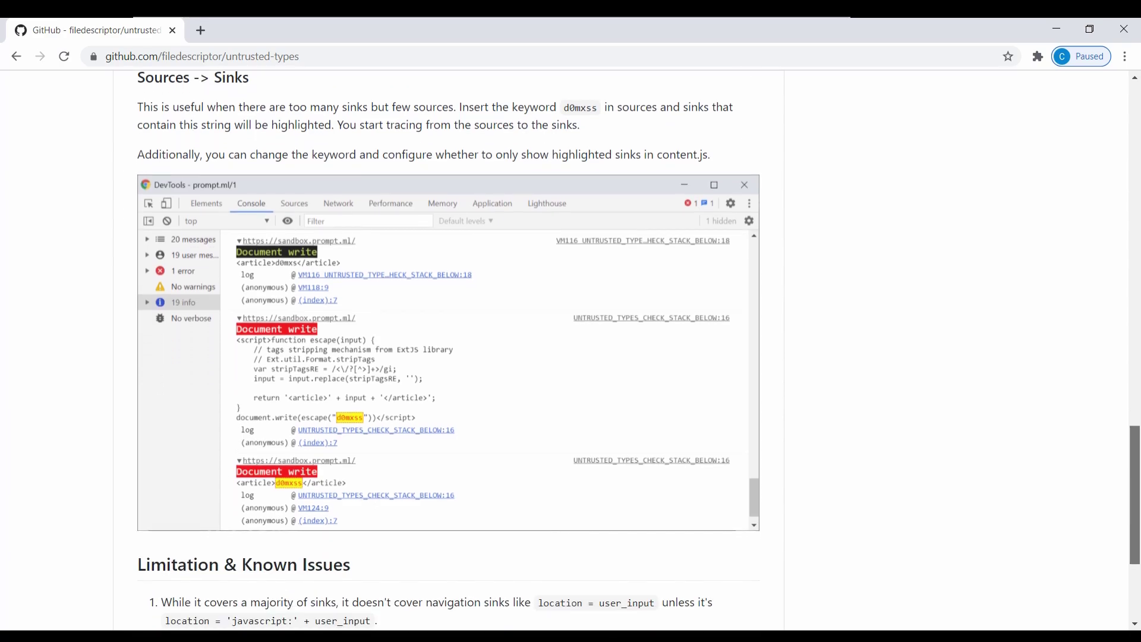
{"action": "scroll", "coordinate": [570, 350], "scroll_direction": "down", "scroll_amount": 1}
{"action": "scroll", "coordinate": [571, 350], "scroll_direction": "down", "scroll_amount": 1}
{"action": "scroll", "coordinate": [570, 349], "scroll_direction": "down", "scroll_amount": 1}
{"action": "scroll", "coordinate": [570, 349], "scroll_direction": "down", "scroll_amount": 1}
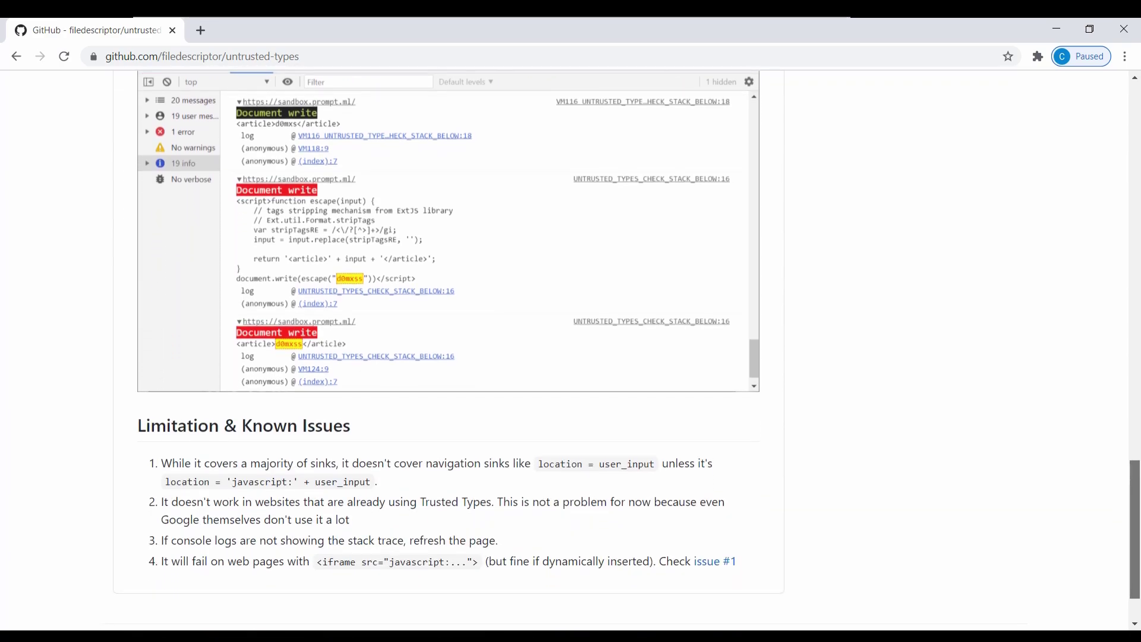
Open the DevTools console and load google.com to inspect its logged innerHTML sinks.
{"action": "key", "text": "Home"}
{"action": "key", "text": "ctrl+shift+j"}
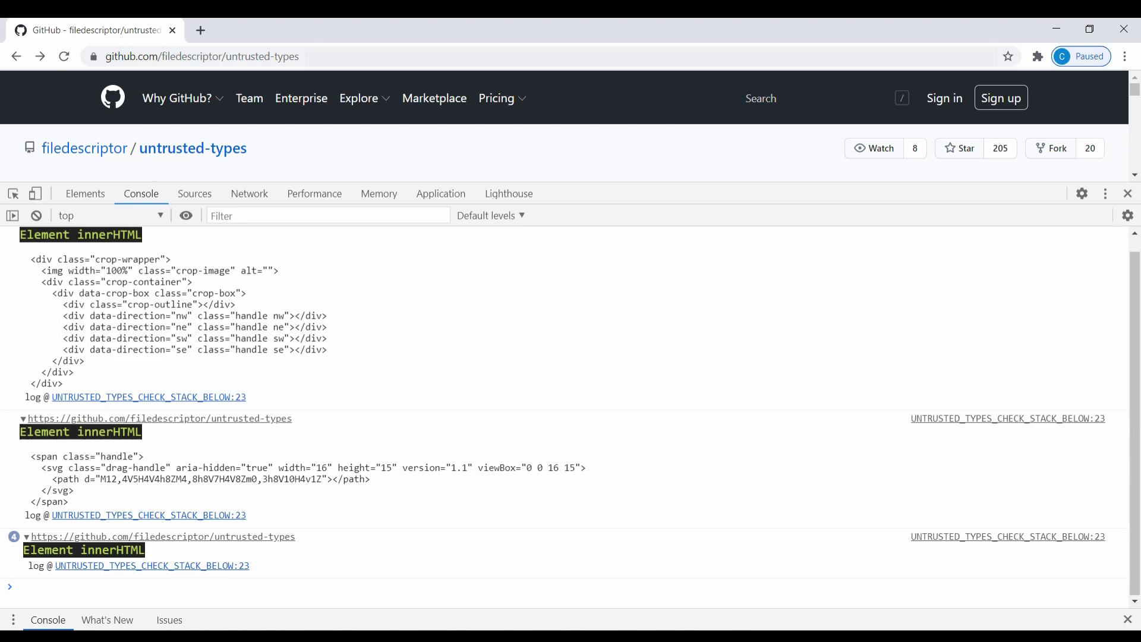
{"action": "key", "text": "ctrl+l"}
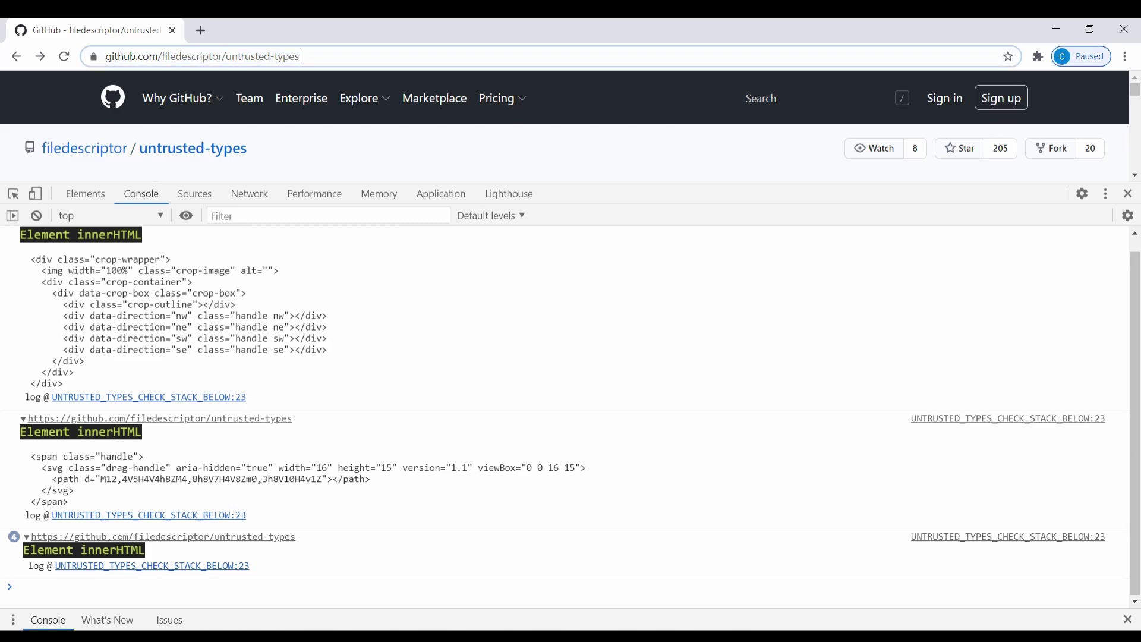
{"action": "key", "text": "ctrl+a"}
{"action": "type", "text": "goo"}
{"action": "key", "text": "Return"}
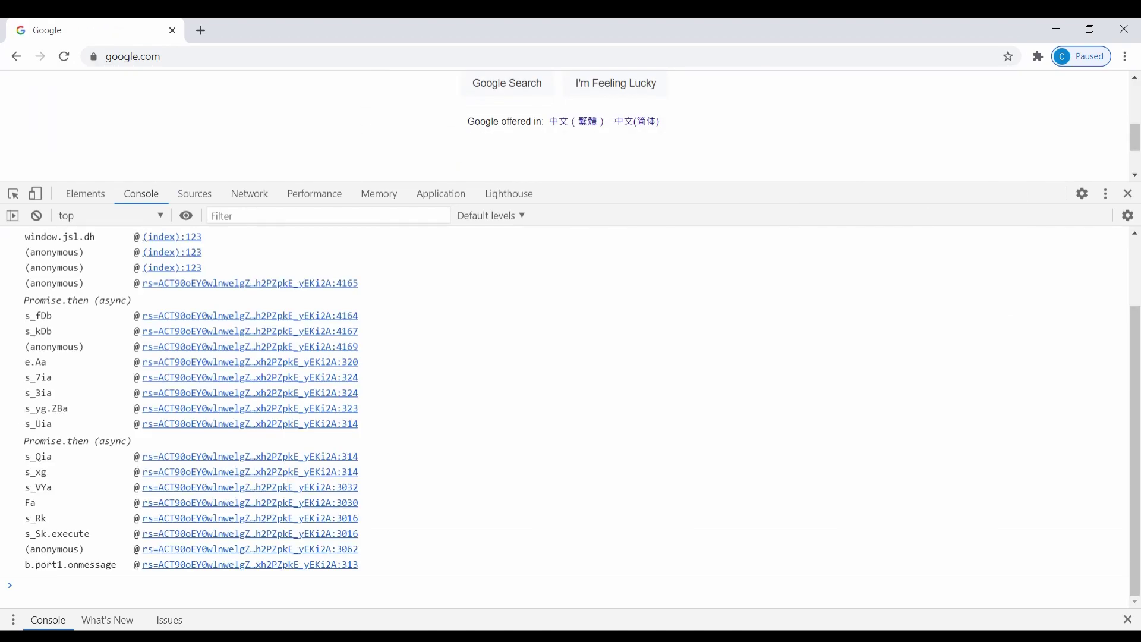
{"action": "scroll", "coordinate": [571, 417], "scroll_direction": "up", "scroll_amount": 2}
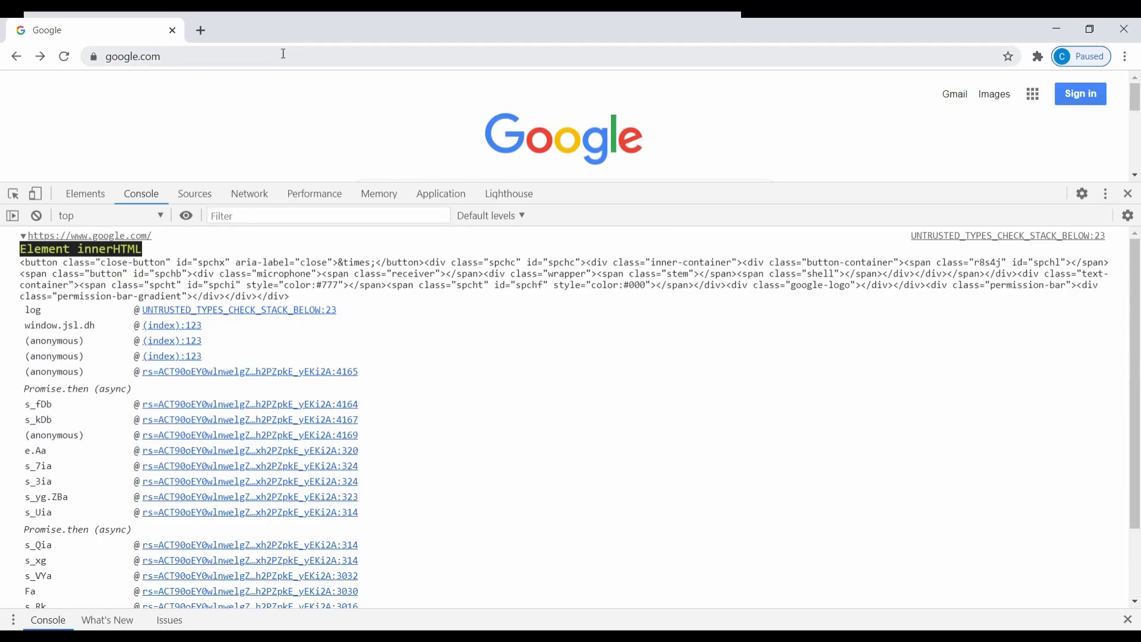
Load the pasted public-firing-range Toxic DOM cookie_set/eval URL.
{"action": "left_click", "coordinate": [283, 55]}
{"action": "type", "text": "https://public-firing-range.appspot.com/dom/toxicdom/document/cookie_set/eval"}
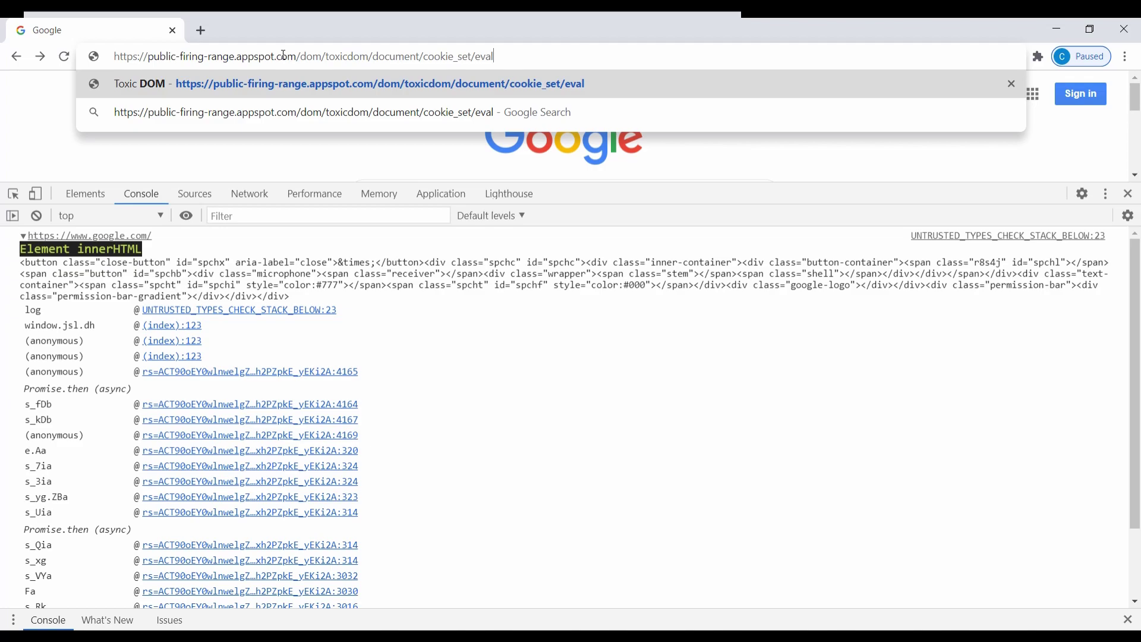
{"action": "key", "text": "Return"}
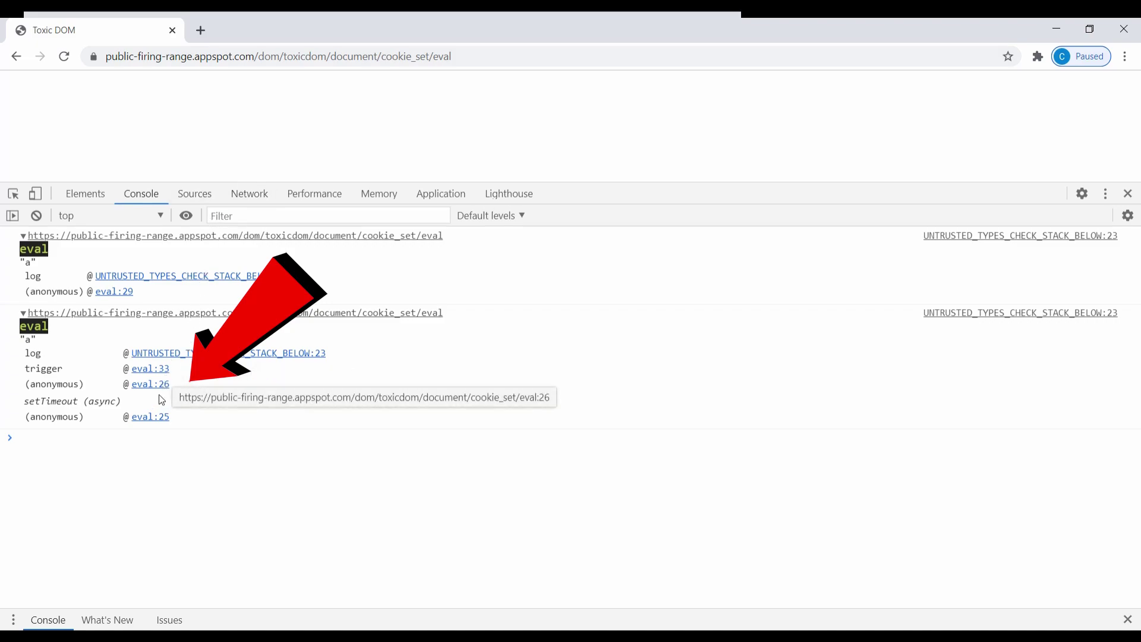
Follow the eval stack links to source lines 25, 26, 33 and 29.
{"action": "left_click", "coordinate": [150, 416]}
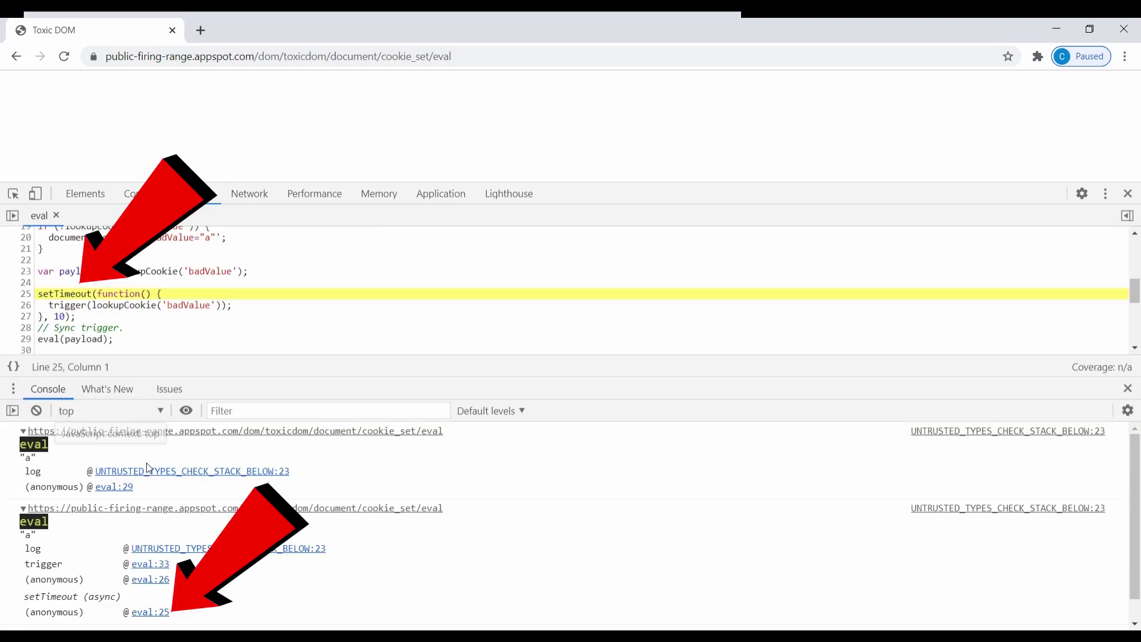
{"action": "left_click", "coordinate": [149, 579]}
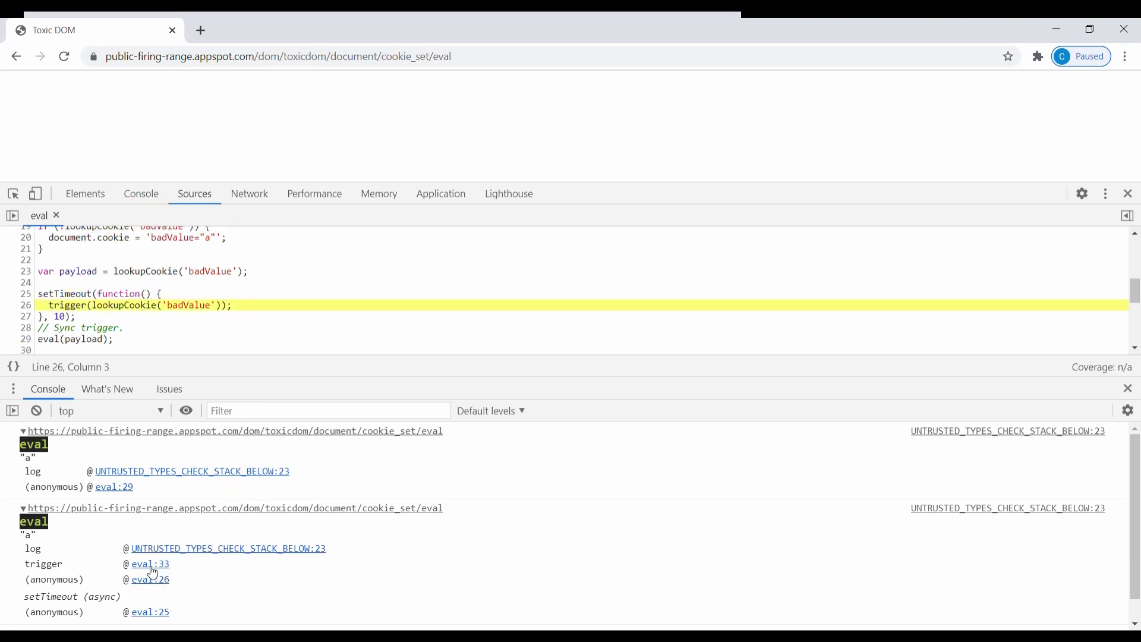
{"action": "left_click", "coordinate": [150, 565]}
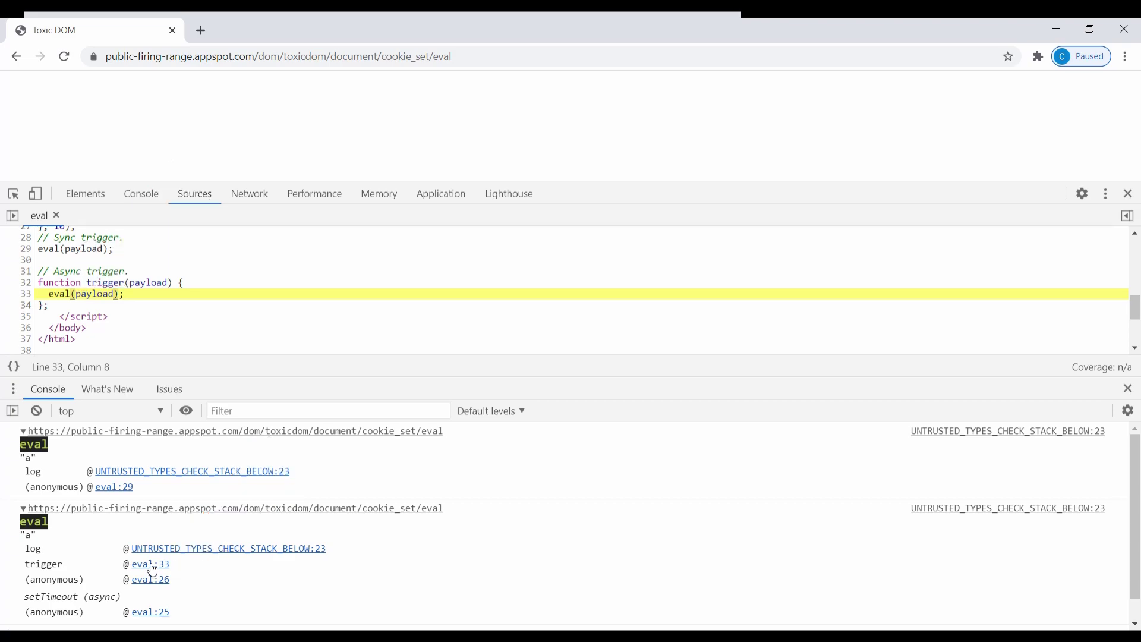
{"action": "left_click", "coordinate": [126, 490]}
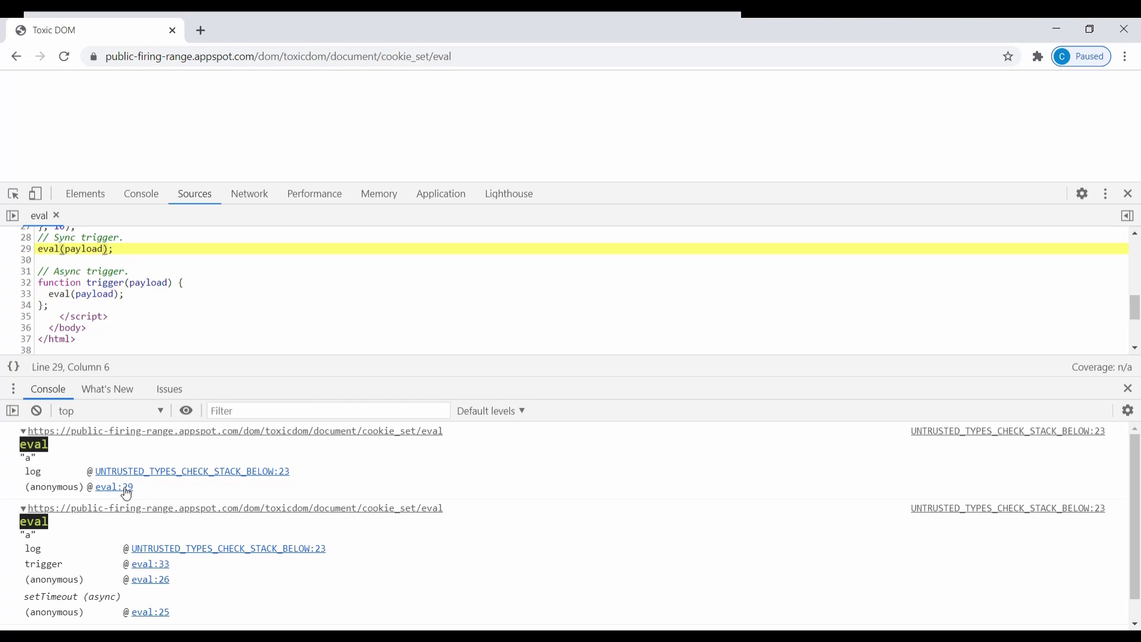
Select every payload occurrence, then the lookupCookie call on line 23.
{"action": "double_click", "coordinate": [93, 250]}
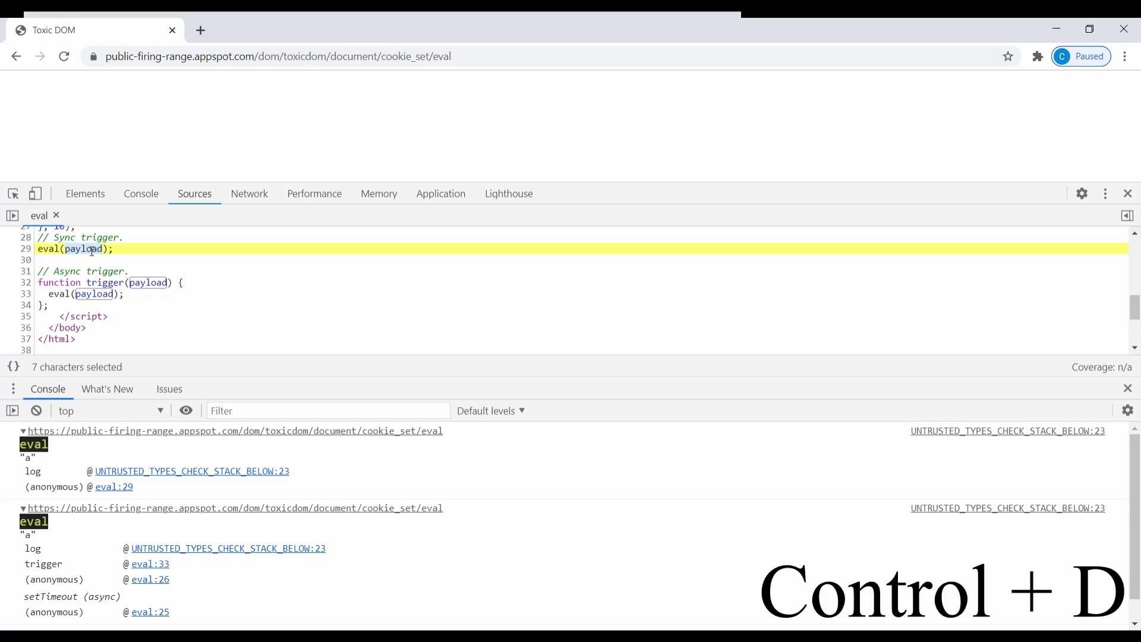
{"action": "key", "text": "ctrl+d"}
{"action": "key", "text": "ctrl+d"}
{"action": "key", "text": "ctrl+d"}
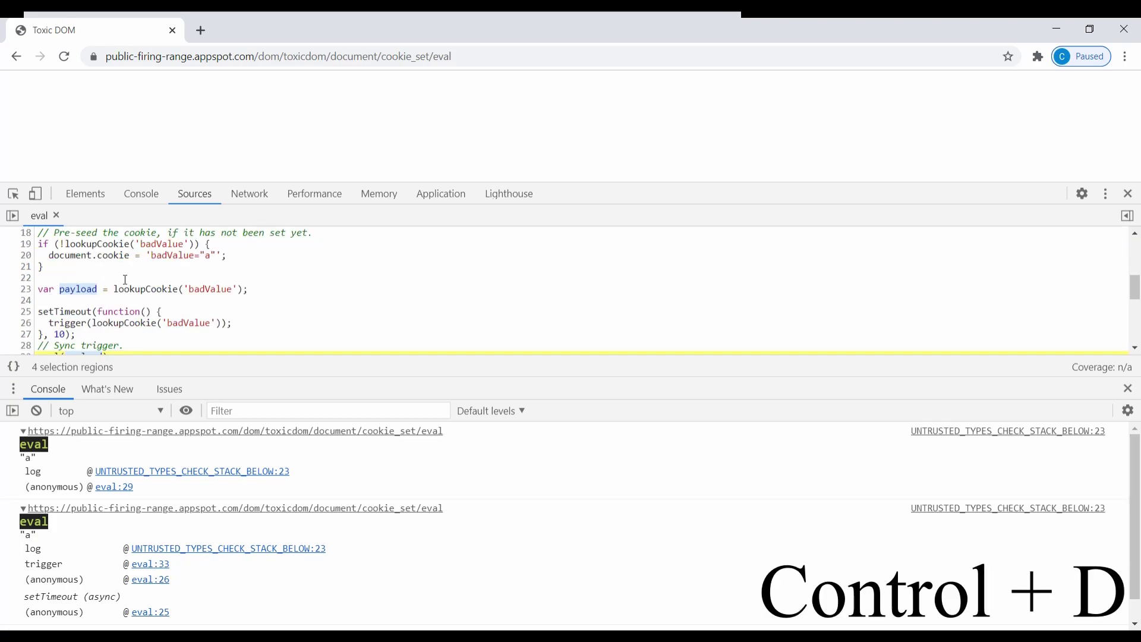
{"action": "double_click", "coordinate": [150, 289]}
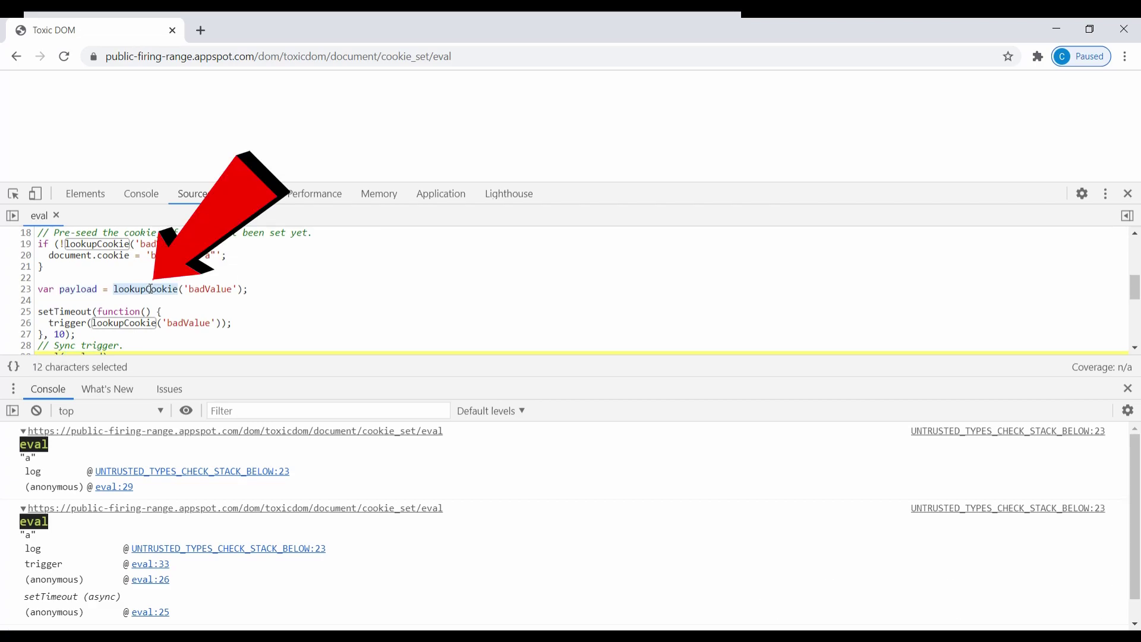
Jump to the lookupCookie definition, select its line 6 comment, and show the page's cookies.
{"action": "key", "text": "ctrl+p"}
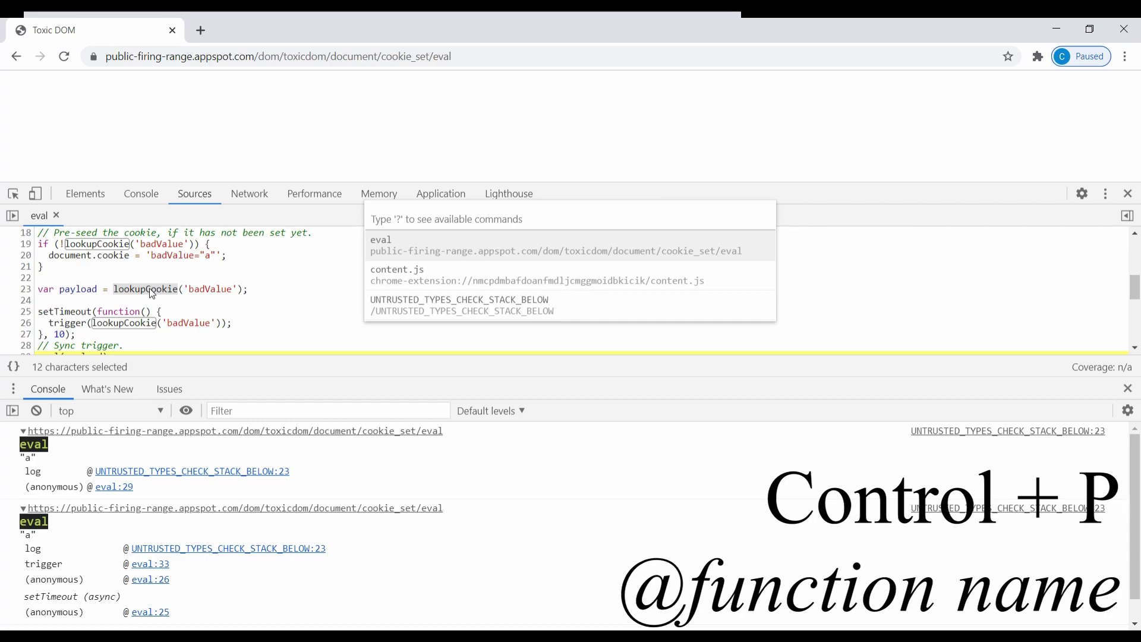
{"action": "type", "text": "@look"}
{"action": "key", "text": "Return"}
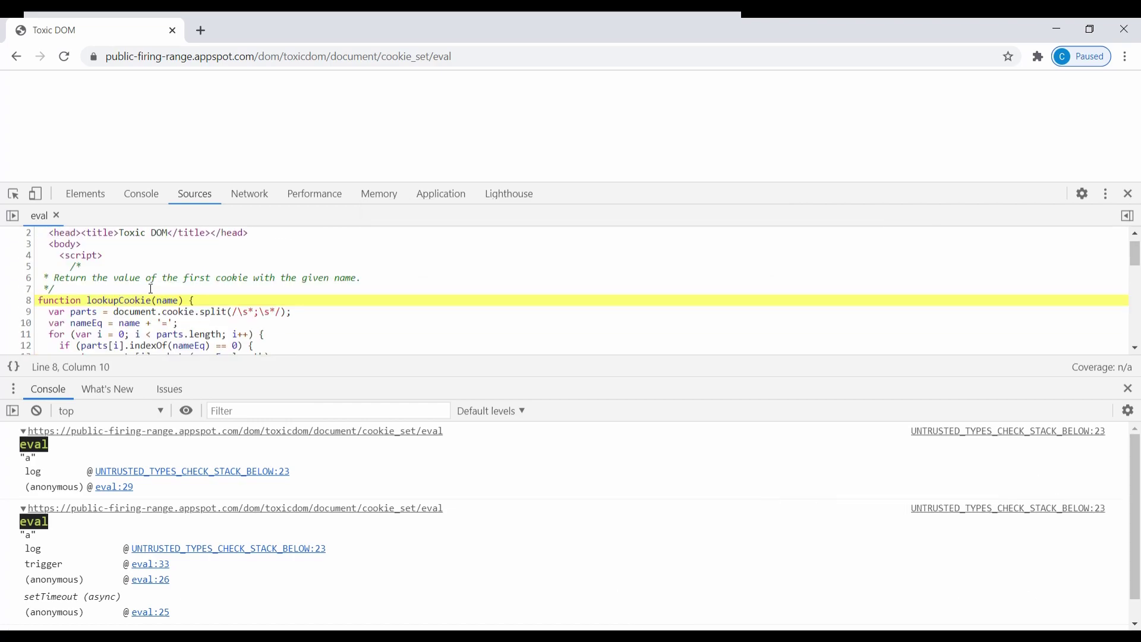
{"action": "left_click", "coordinate": [55, 276]}
{"action": "left_click_drag", "start_coordinate": [56, 276], "coordinate": [375, 279]}
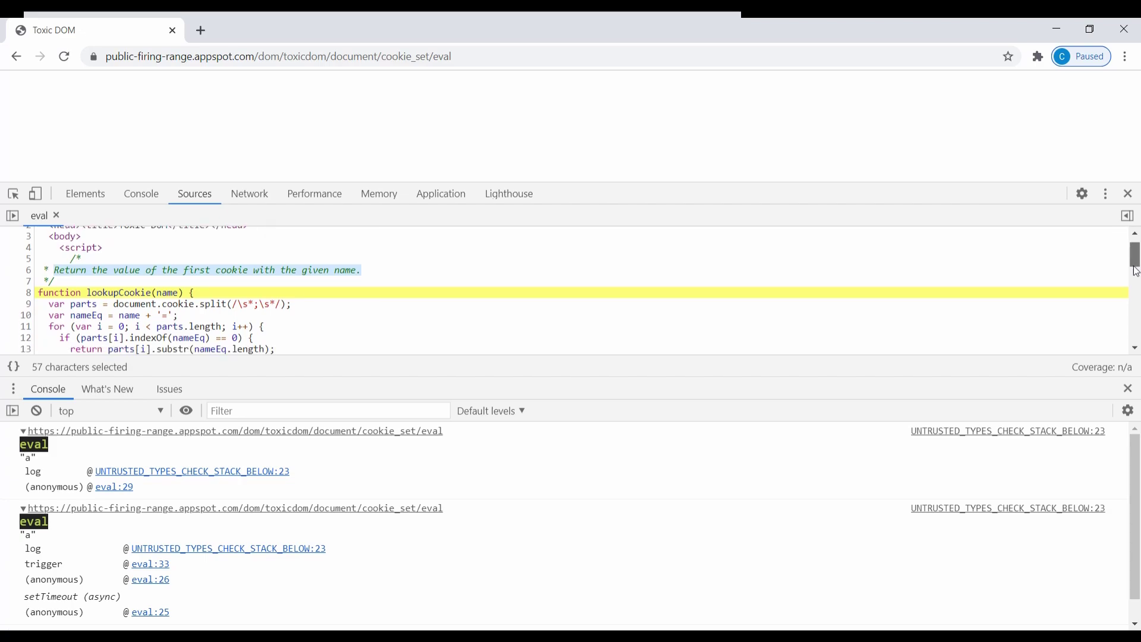
{"action": "left_click_drag", "start_coordinate": [1135, 258], "coordinate": [1135, 277]}
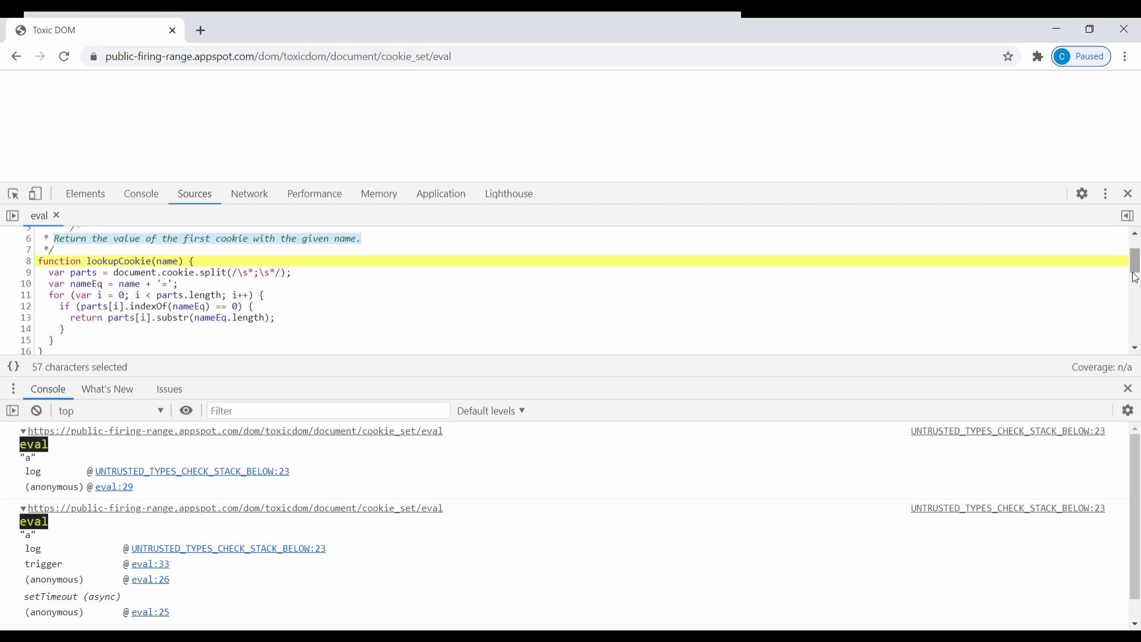
{"action": "left_click", "coordinate": [441, 194]}
Set the badValue cookie to alert(document.domain), reload, and dismiss the domain alert.
{"action": "double_click", "coordinate": [387, 253]}
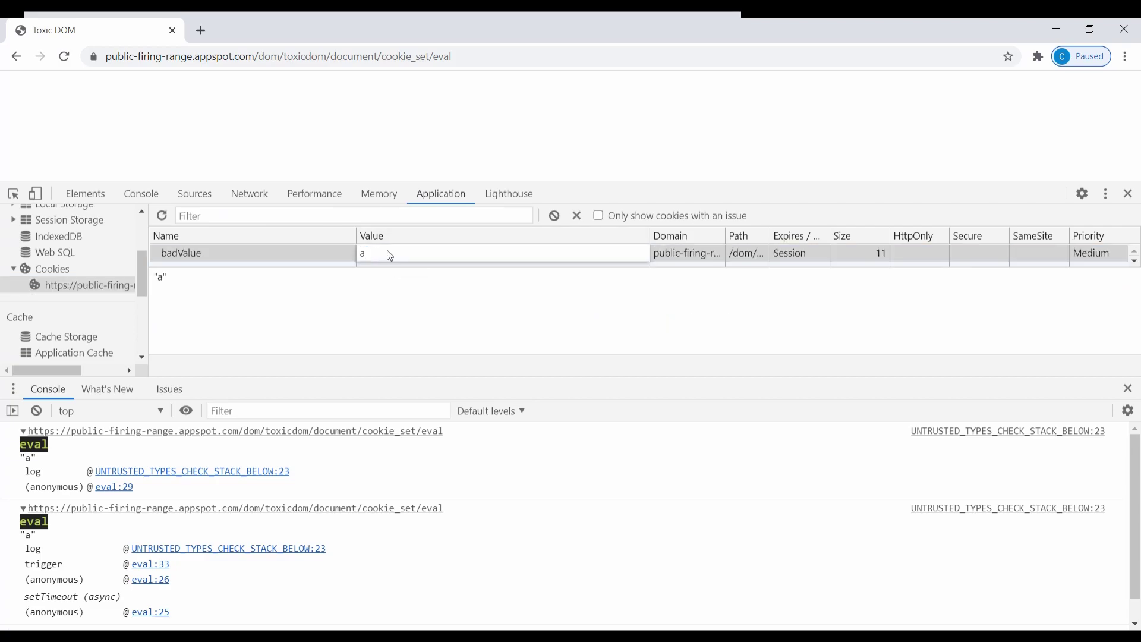
{"action": "type", "text": "(document.do"}
{"action": "type", "text": "main)"}
{"action": "key", "text": "Tab"}
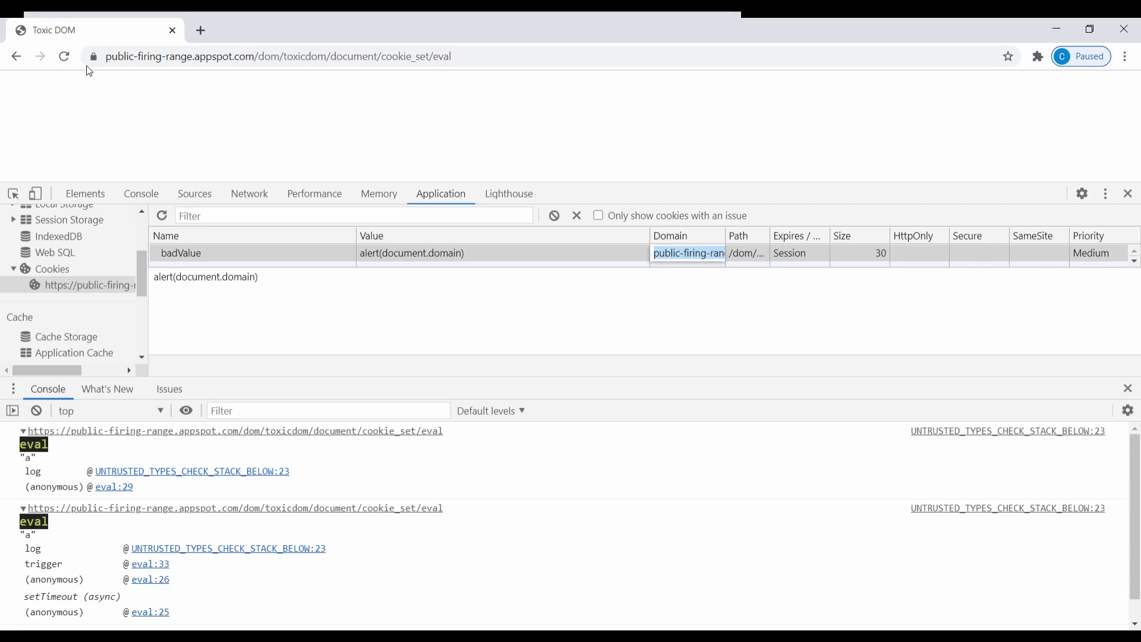
{"action": "left_click", "coordinate": [66, 57]}
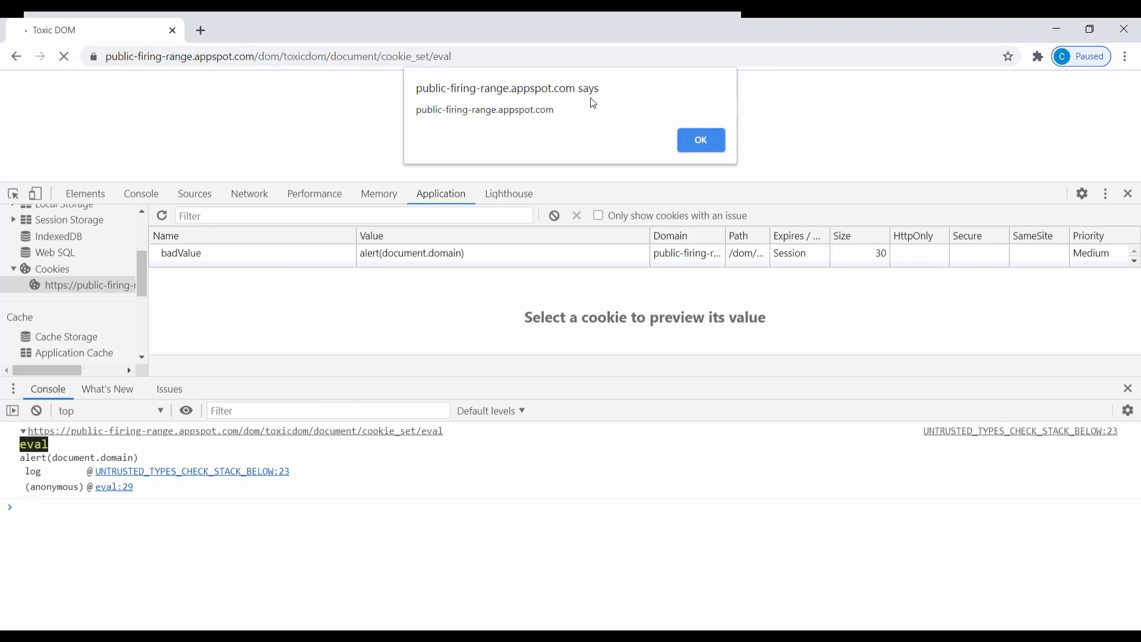
{"action": "left_click_drag", "start_coordinate": [576, 106], "coordinate": [415, 109]}
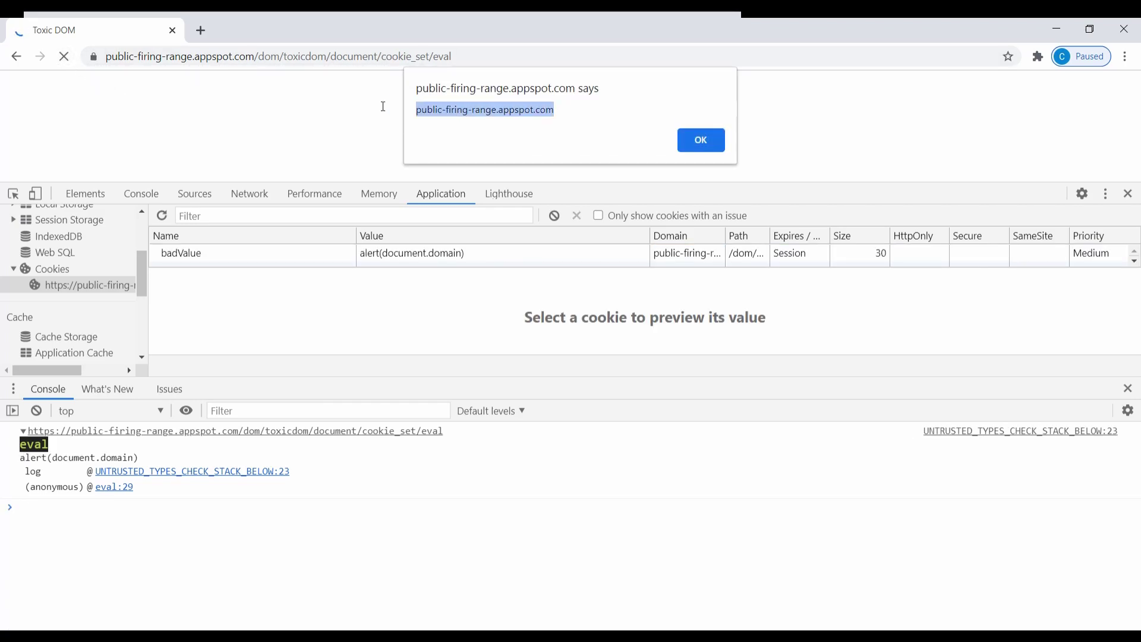
{"action": "left_click", "coordinate": [691, 135]}
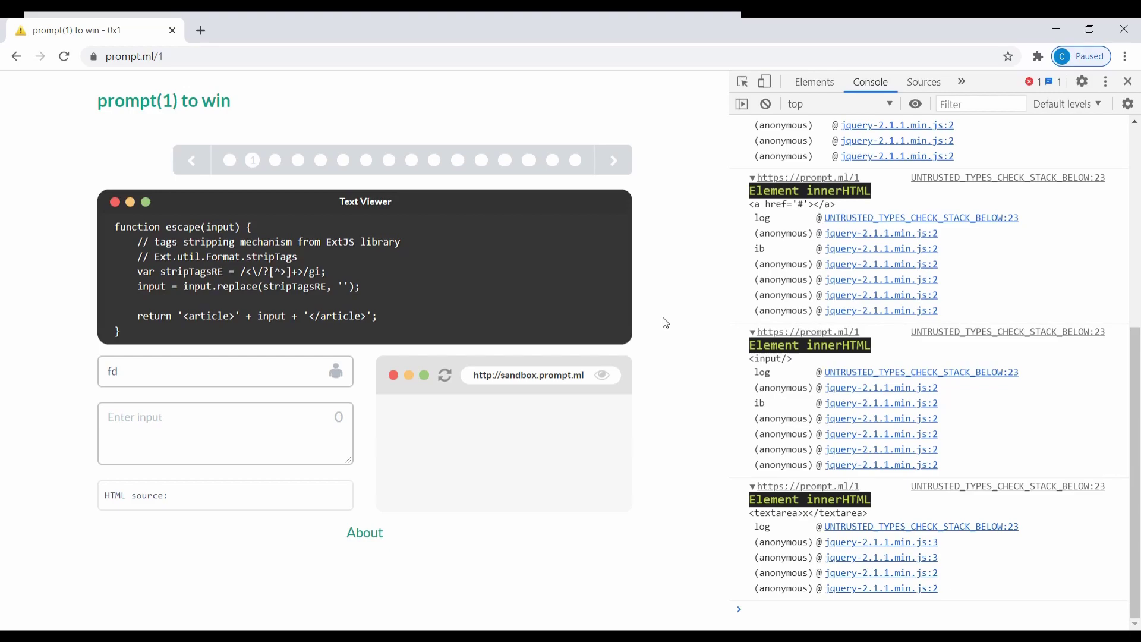
Focus the prompt.ml challenge input box to enter 'a'.
{"action": "left_click", "coordinate": [323, 410]}
{"action": "type", "text": "a"}
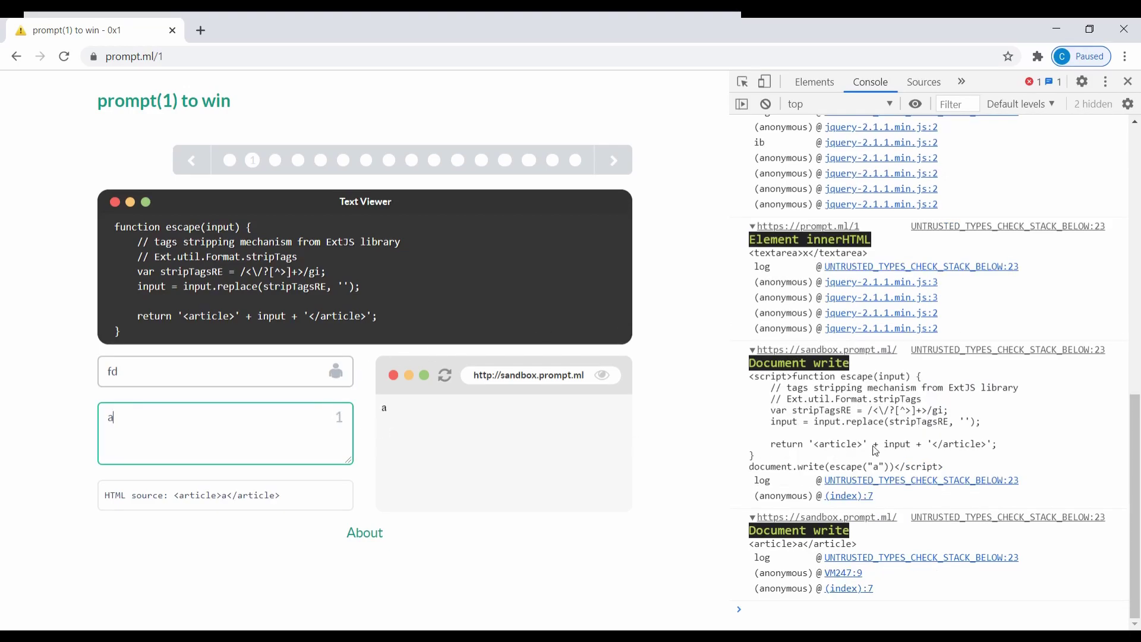
{"action": "scroll", "coordinate": [874, 450], "scroll_direction": "up", "scroll_amount": 2}
{"action": "scroll", "coordinate": [874, 451], "scroll_direction": "up", "scroll_amount": 3}
{"action": "scroll", "coordinate": [874, 450], "scroll_direction": "down", "scroll_amount": 2}
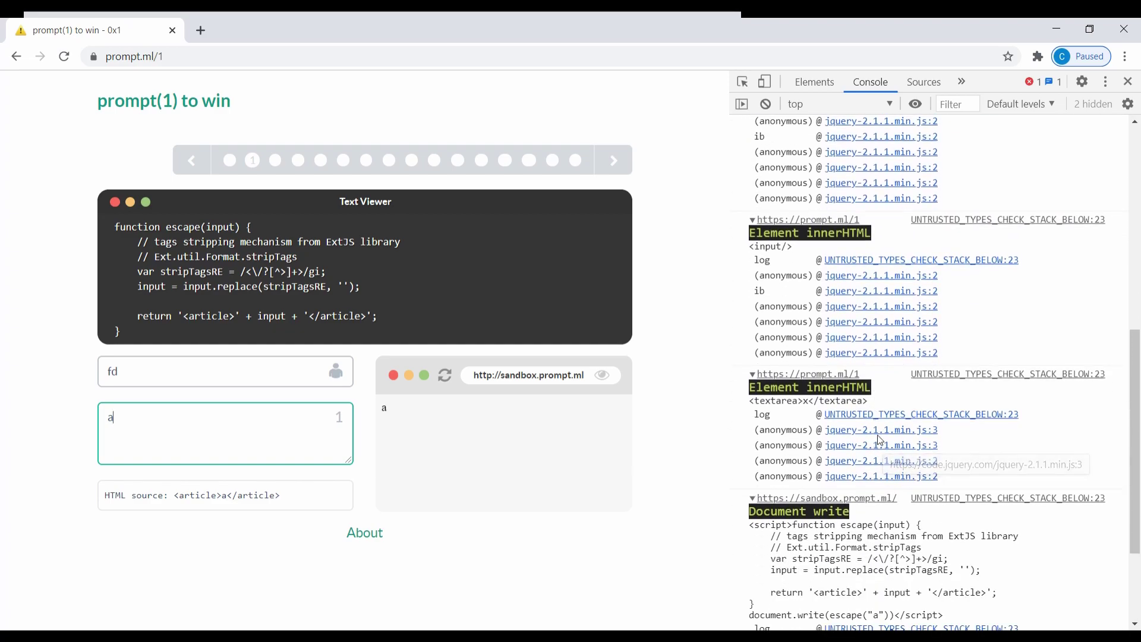
Pretty-print jquery-2.1.1.min.js, select line 1738's innerHTML assignment, and return to Console.
{"action": "left_click", "coordinate": [879, 438]}
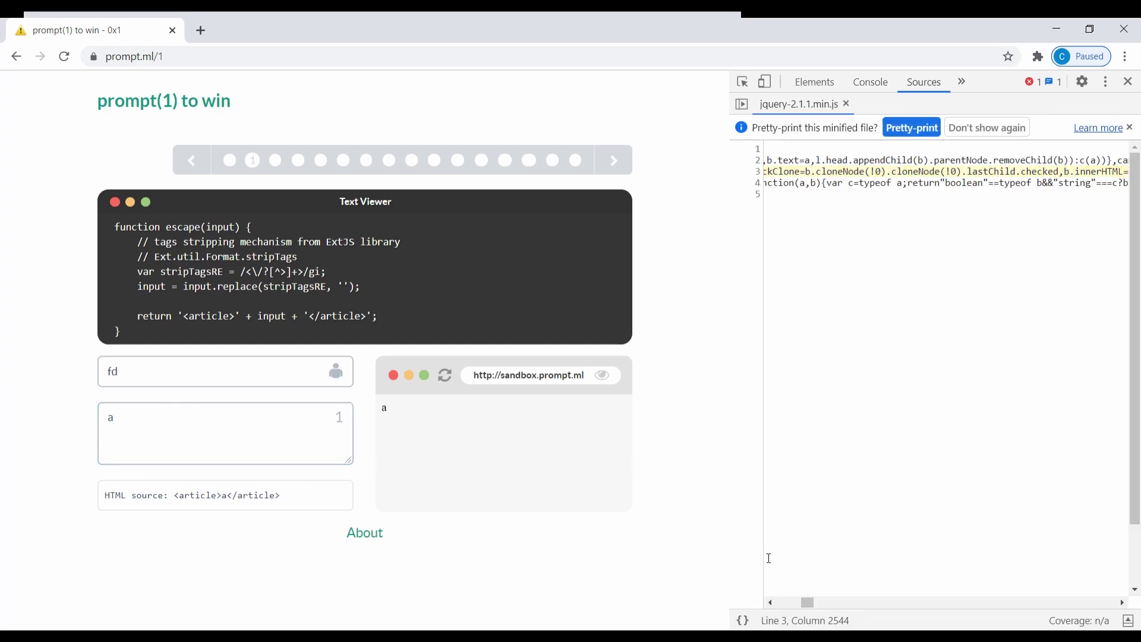
{"action": "left_click", "coordinate": [743, 621]}
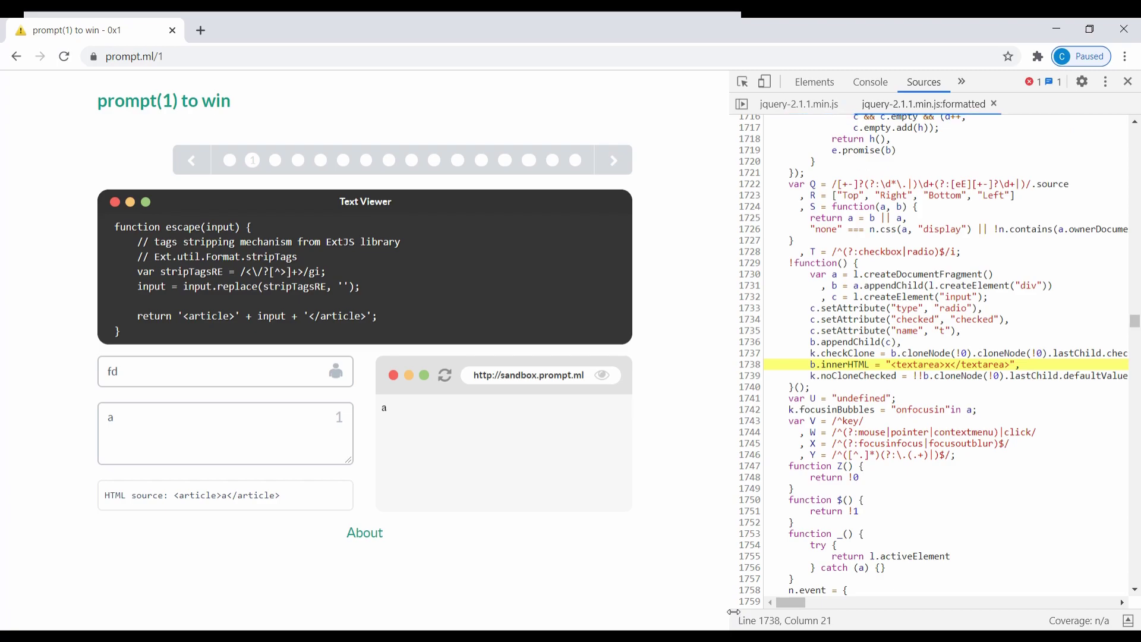
{"action": "left_click_drag", "start_coordinate": [814, 364], "coordinate": [1023, 363]}
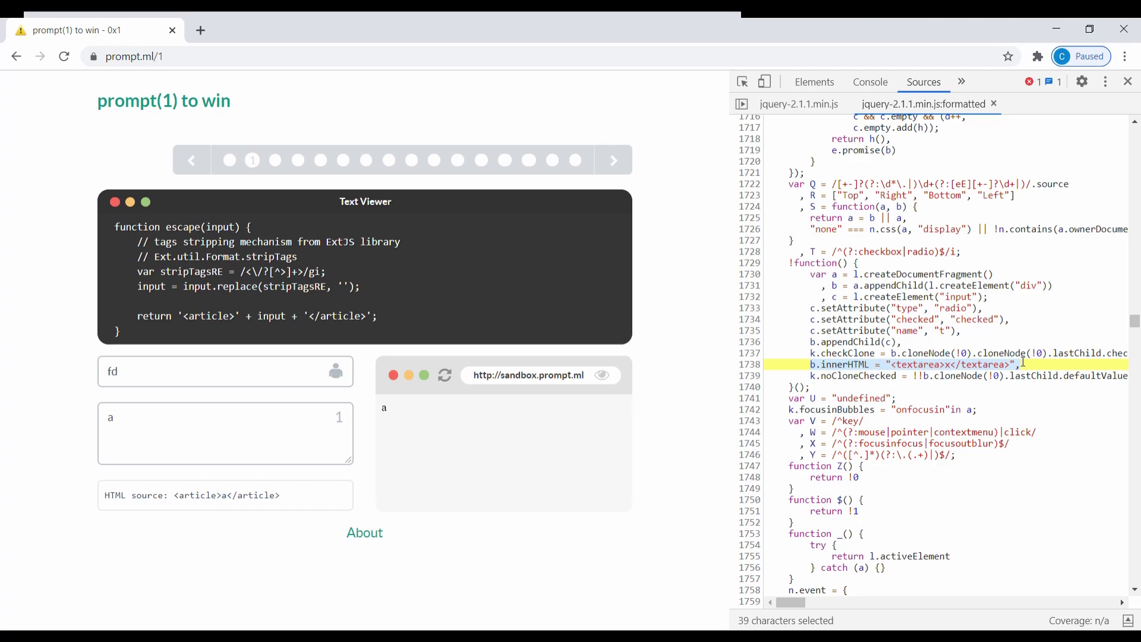
{"action": "left_click", "coordinate": [870, 81]}
{"action": "scroll", "coordinate": [855, 357], "scroll_direction": "down", "scroll_amount": 3}
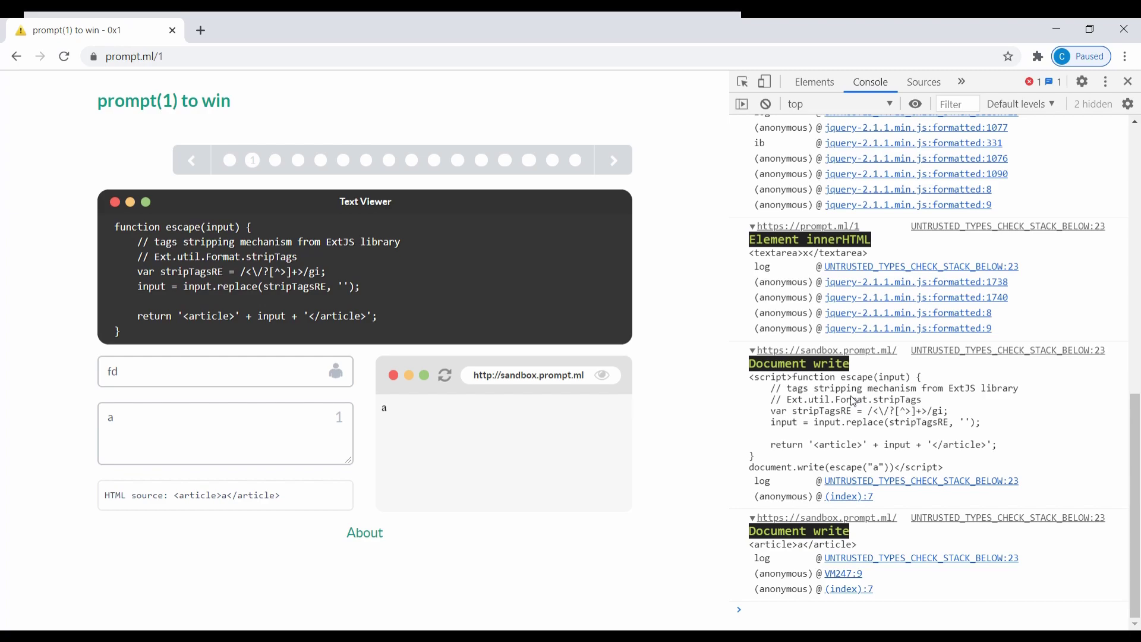
Replace the input with d0mxss and select its highlighted document.write log lines.
{"action": "left_click", "coordinate": [267, 421]}
{"action": "key", "text": "ctrl+a"}
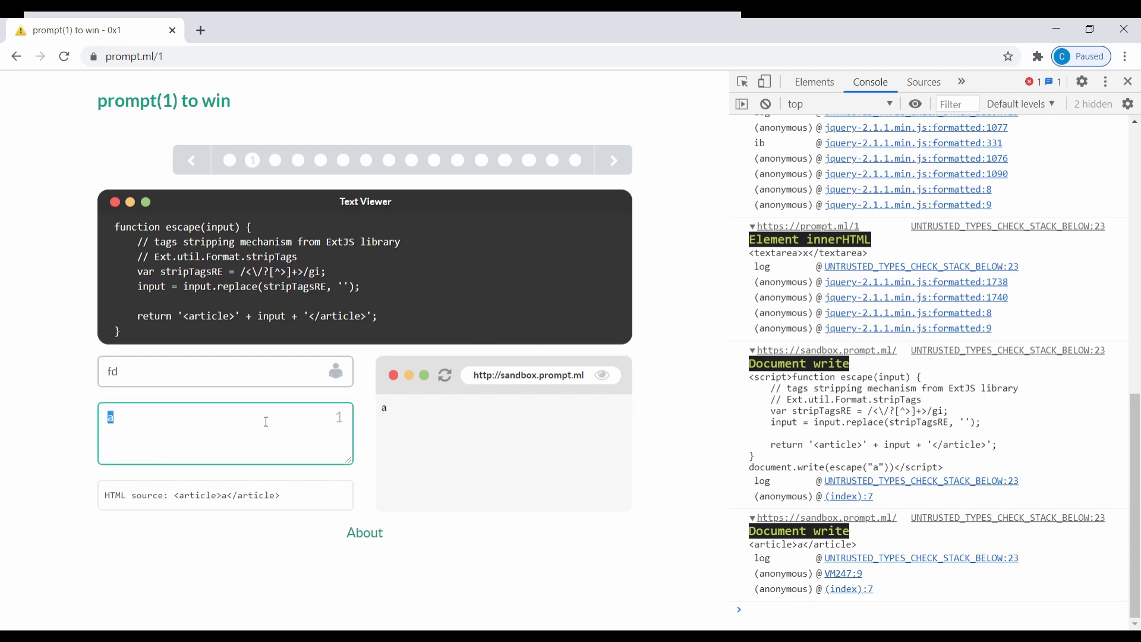
{"action": "type", "text": "d0mxss"}
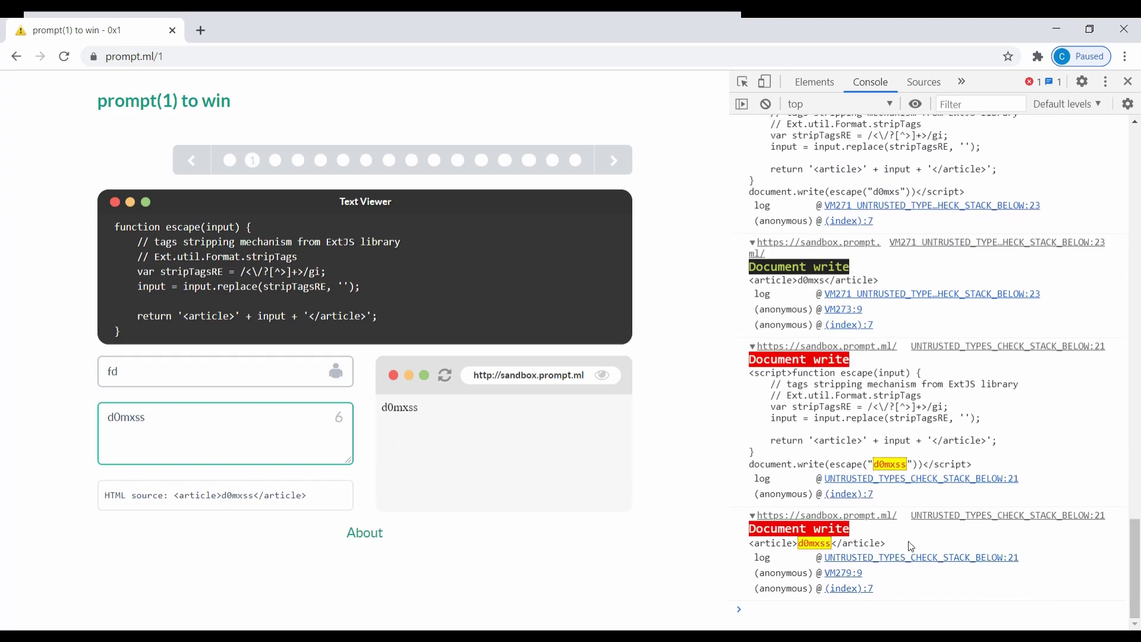
{"action": "left_click_drag", "start_coordinate": [885, 544], "coordinate": [746, 542]}
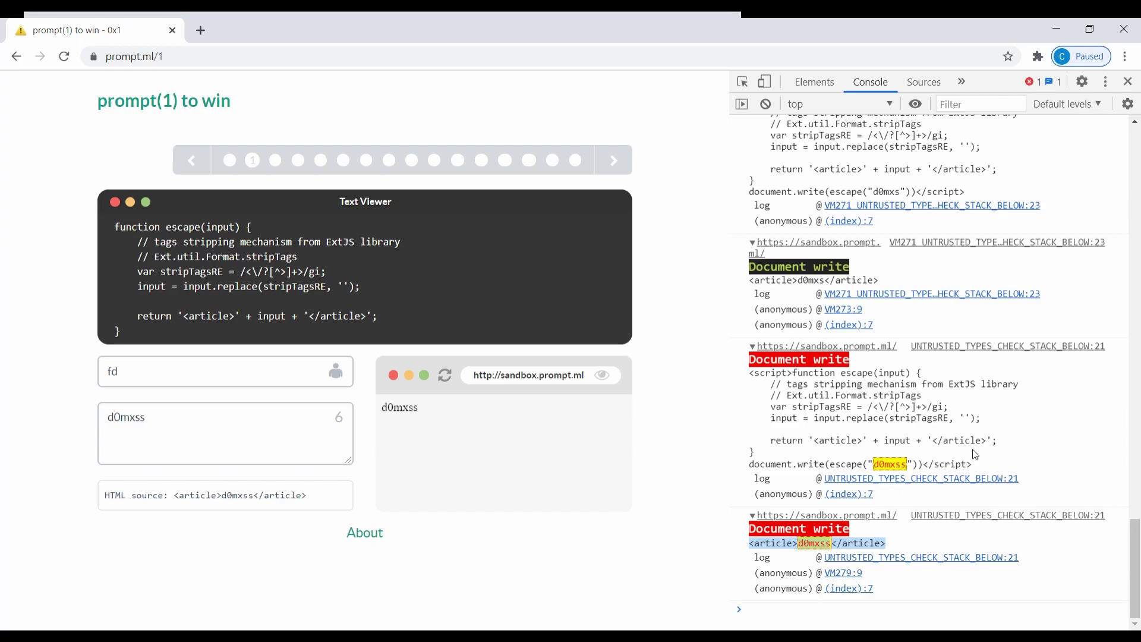
{"action": "left_click_drag", "start_coordinate": [970, 464], "coordinate": [751, 469]}
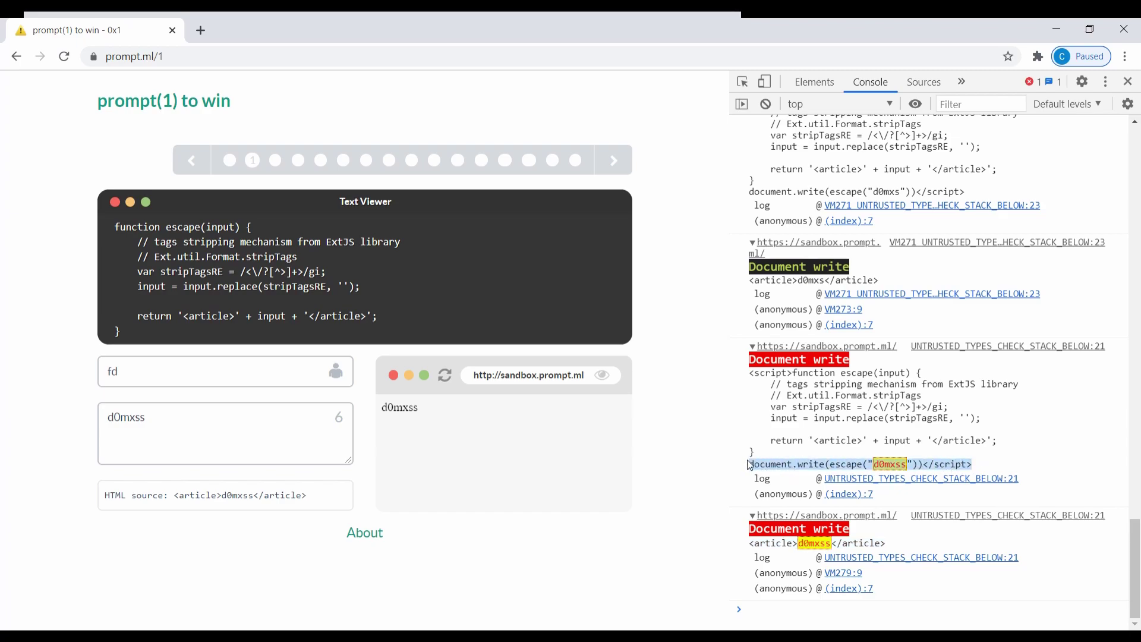
{"action": "left_click", "coordinate": [245, 424]}
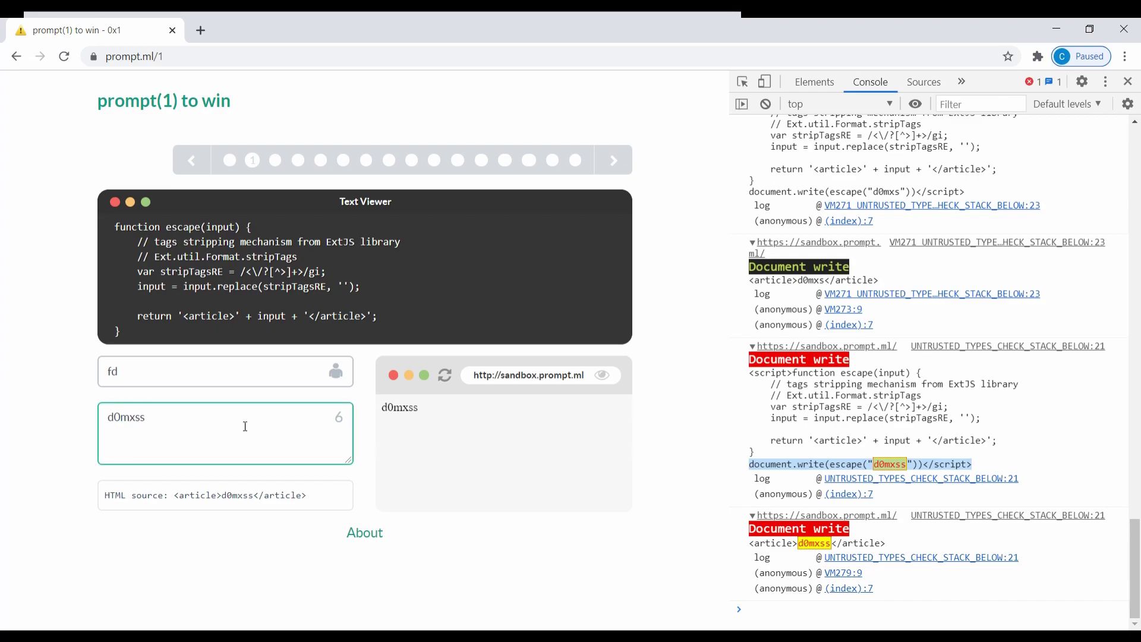
{"action": "type", "text": "<\\\"\\\\\""}
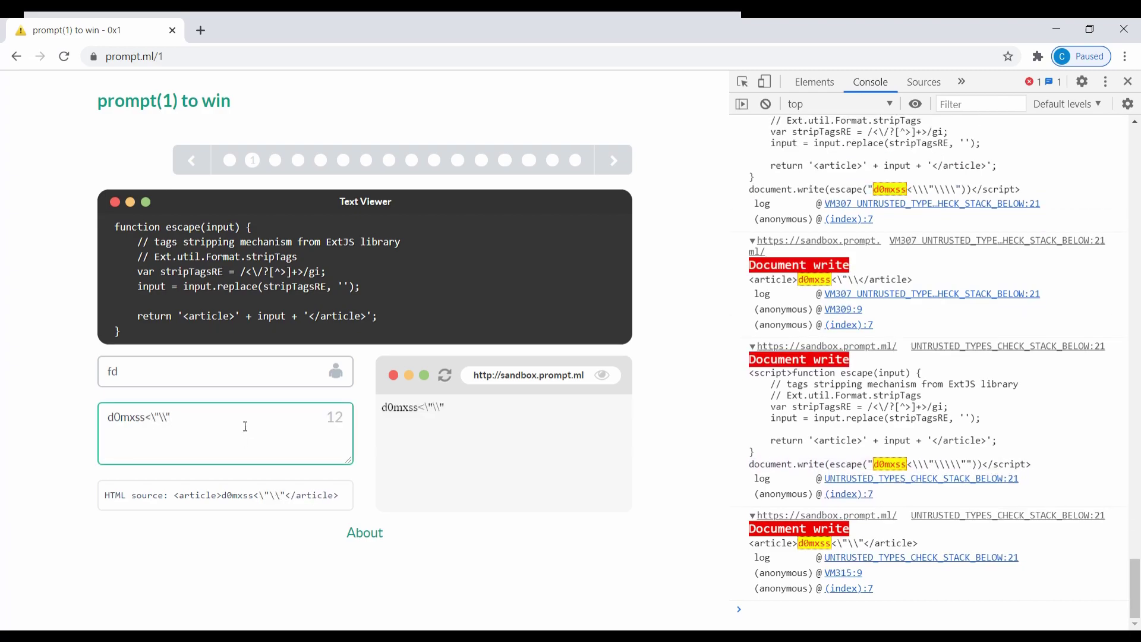
Open sandbox script VM315 at its line 9 document.write call.
{"action": "left_click", "coordinate": [841, 572]}
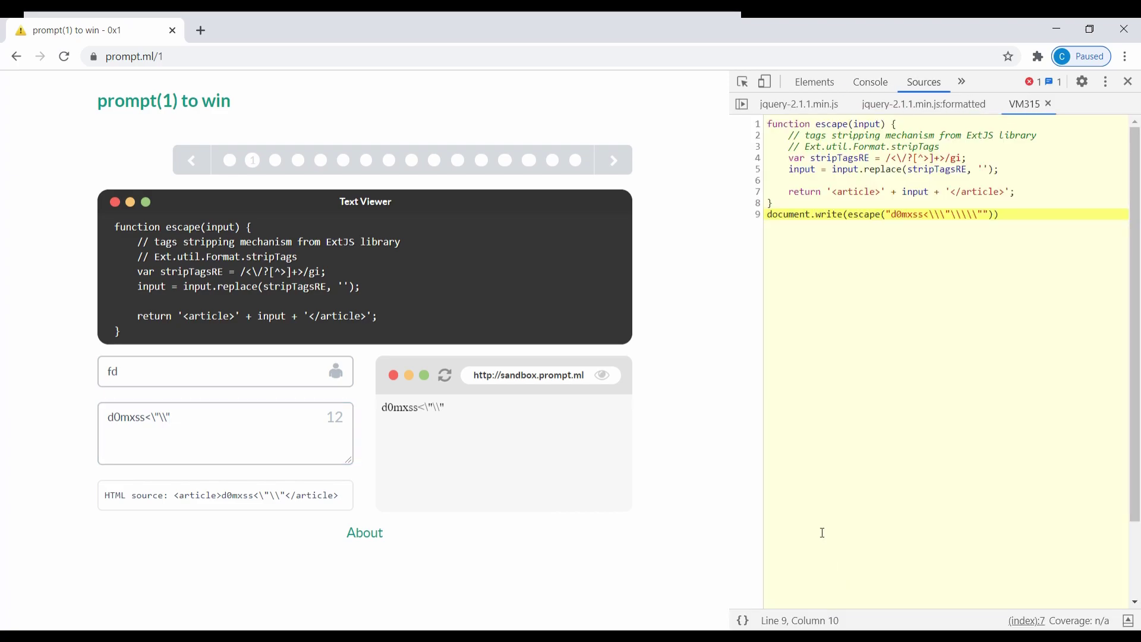